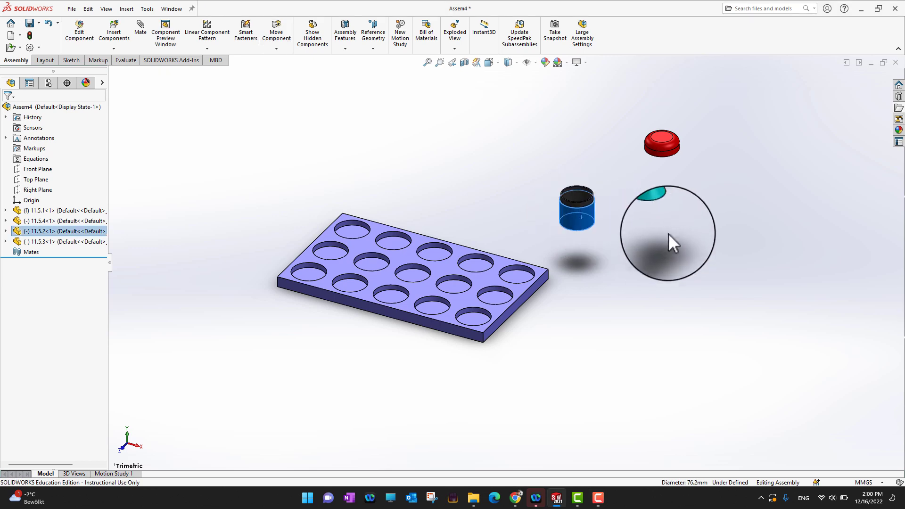
# Move the loose cone and red cap so they line up above the black container
pyautogui.moveTo(618, 188); pyautogui.dragTo(580, 175)
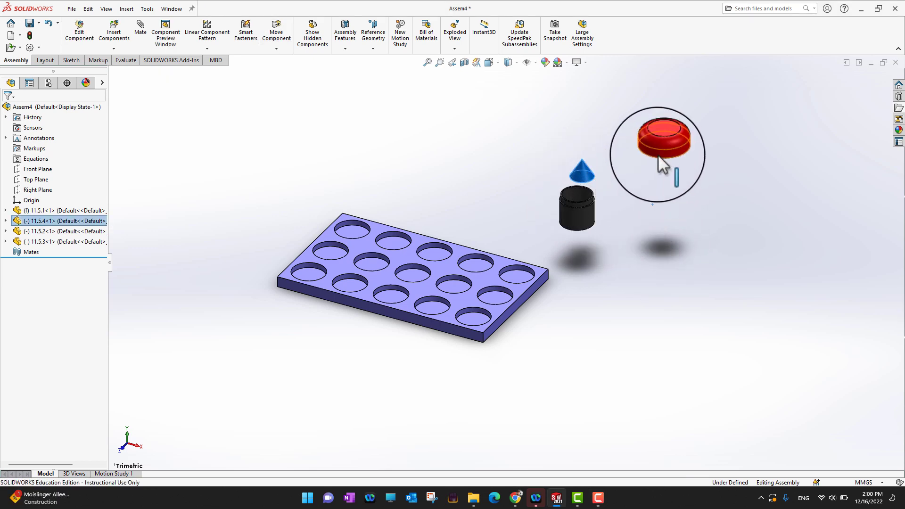
pyautogui.moveTo(660, 146); pyautogui.dragTo(563, 150)
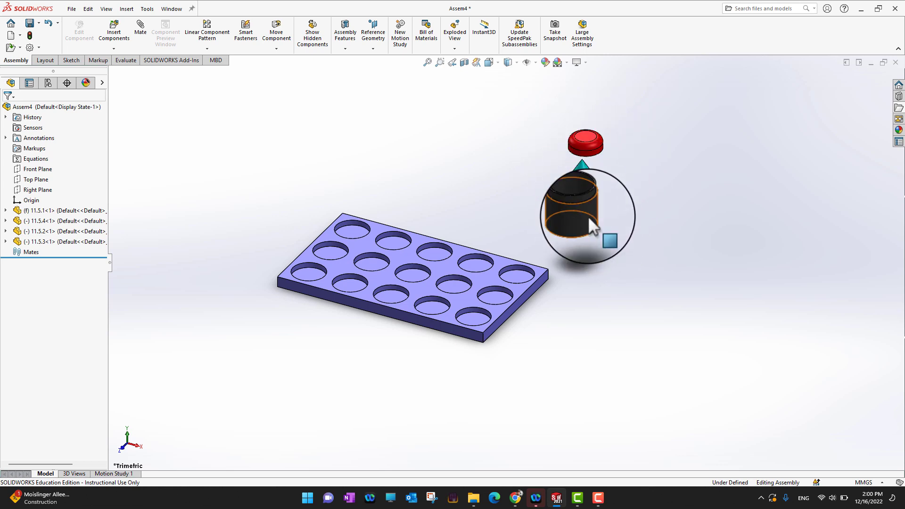
# Tile the open document windows horizontally and insert the 11.5 container subassembly into Assem4 beside the tray
pyautogui.click(173, 10)
pyautogui.click(197, 59)
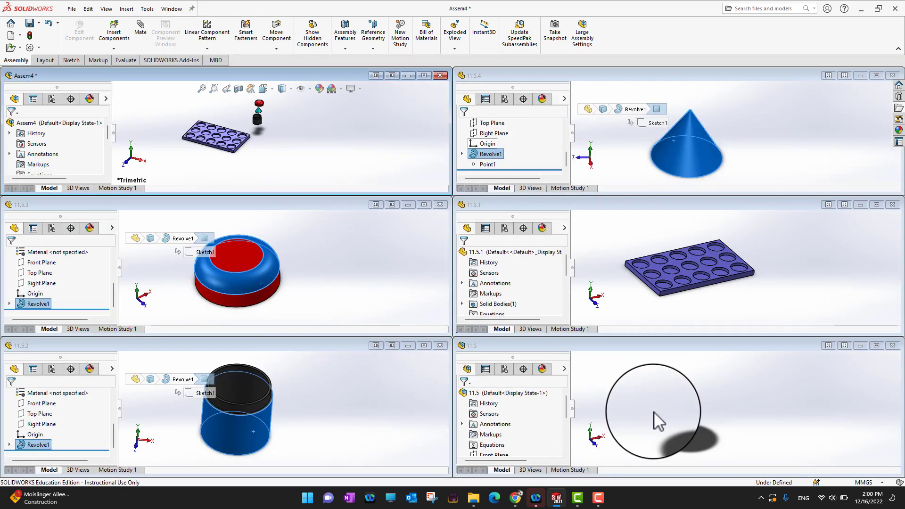
pyautogui.click(760, 403)
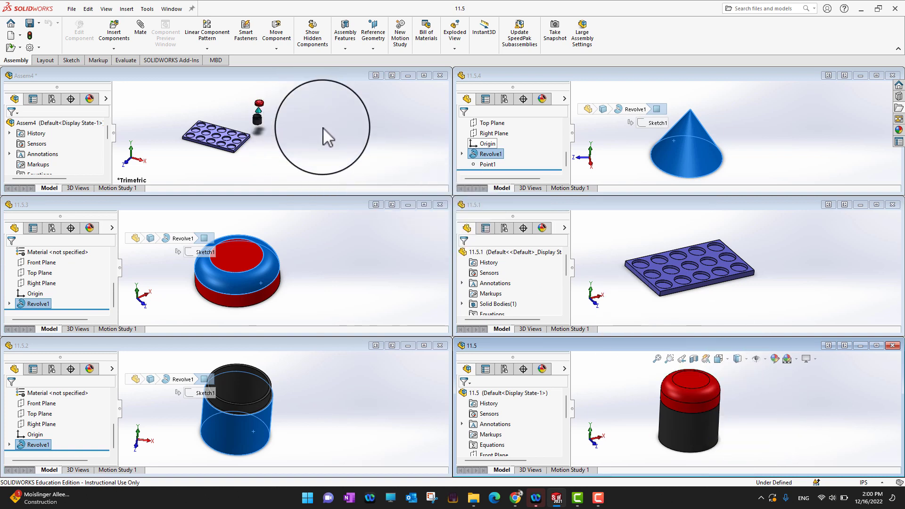
pyautogui.click(343, 250)
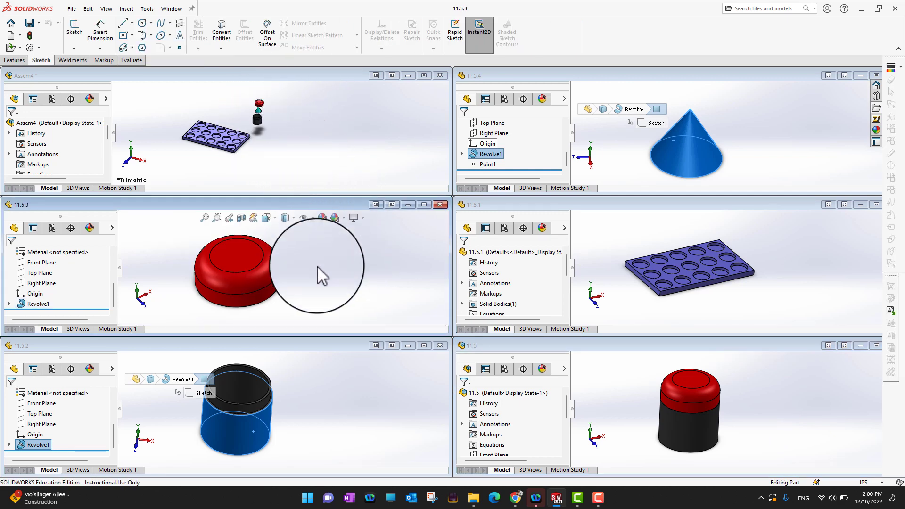
pyautogui.click(255, 272)
pyautogui.moveTo(275, 233); pyautogui.dragTo(751, 420)
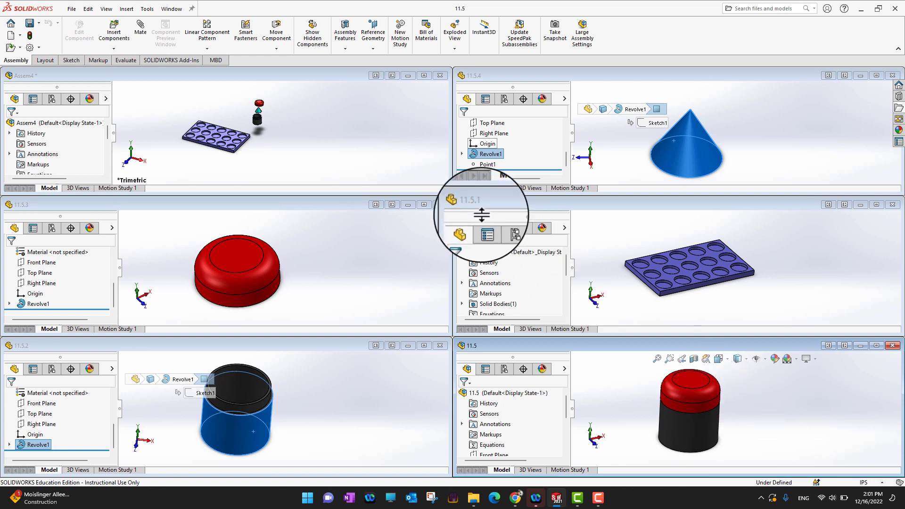
pyautogui.scroll(-2, 778, 432)
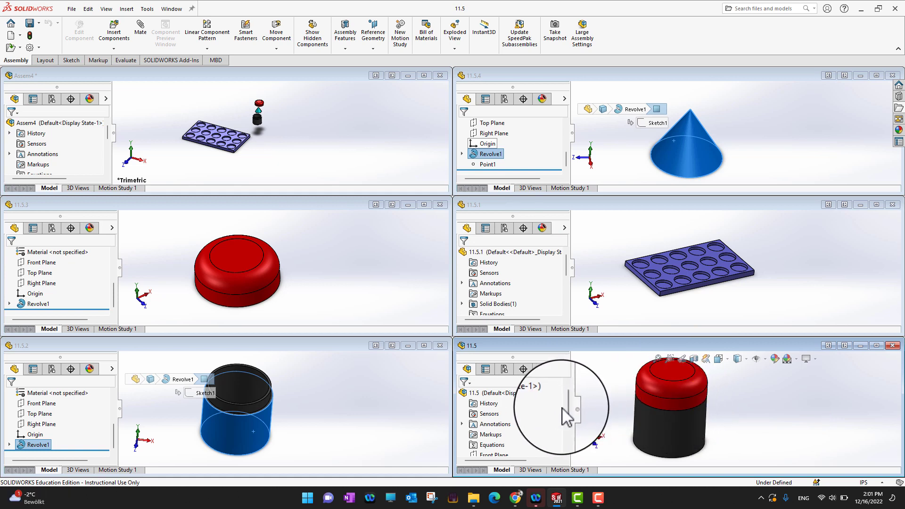
pyautogui.moveTo(567, 406)
pyautogui.mouseDown()
pyautogui.moveTo(563, 432)
pyautogui.moveTo(566, 405)
pyautogui.mouseUp()
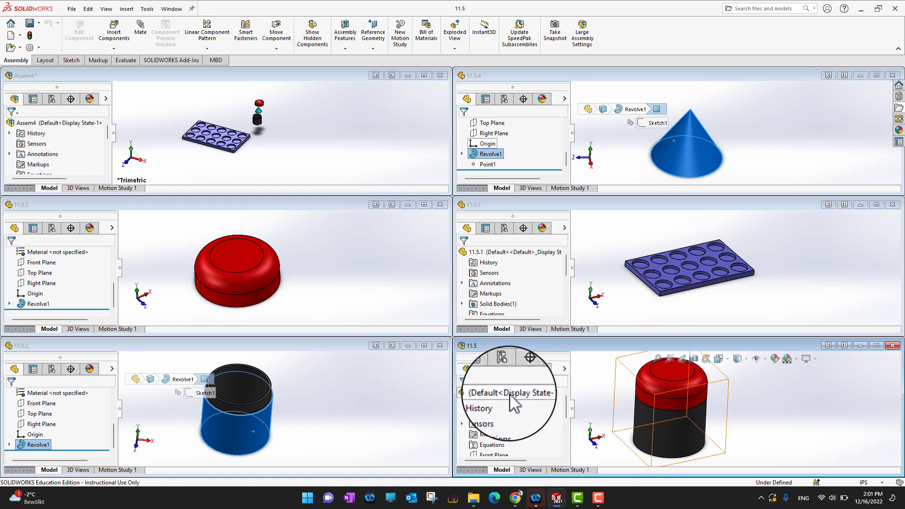
pyautogui.moveTo(505, 400); pyautogui.dragTo(260, 144)
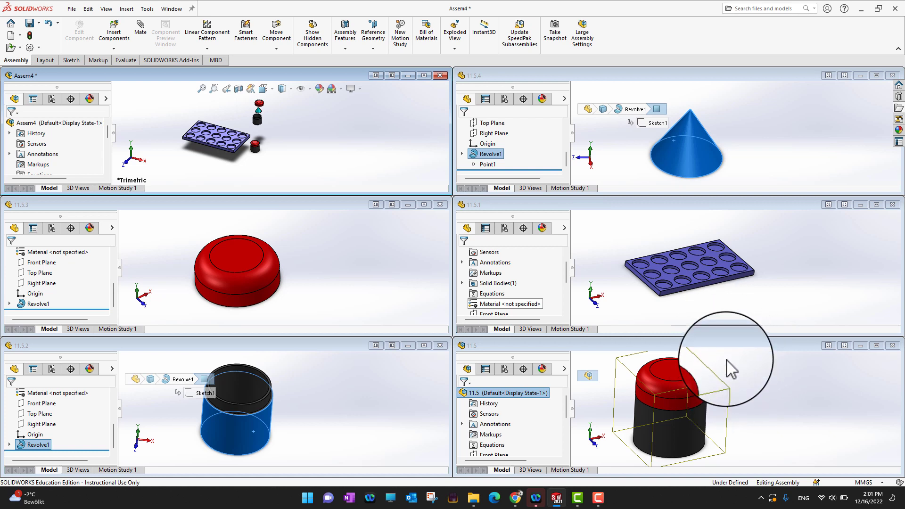
# Maximize the 11.5 subassembly document and section it along the Front Plane to view its interior
pyautogui.click(876, 345)
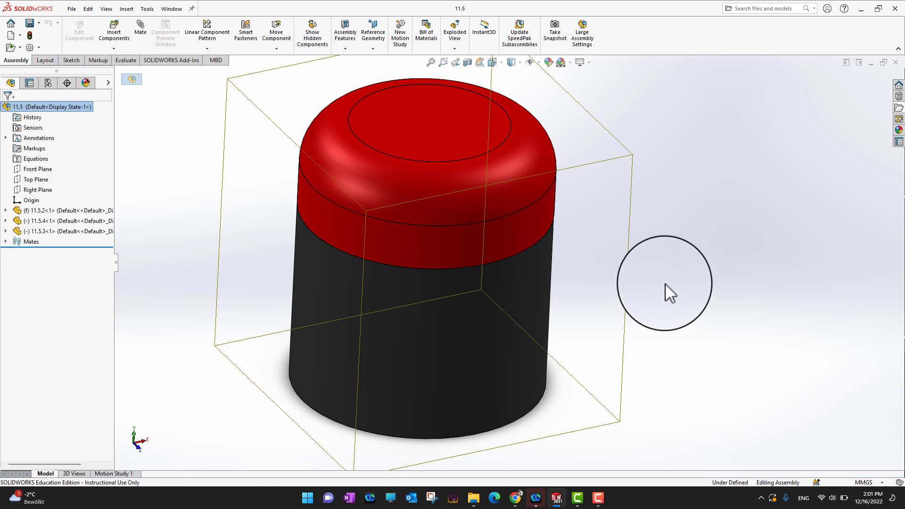
pyautogui.click(467, 63)
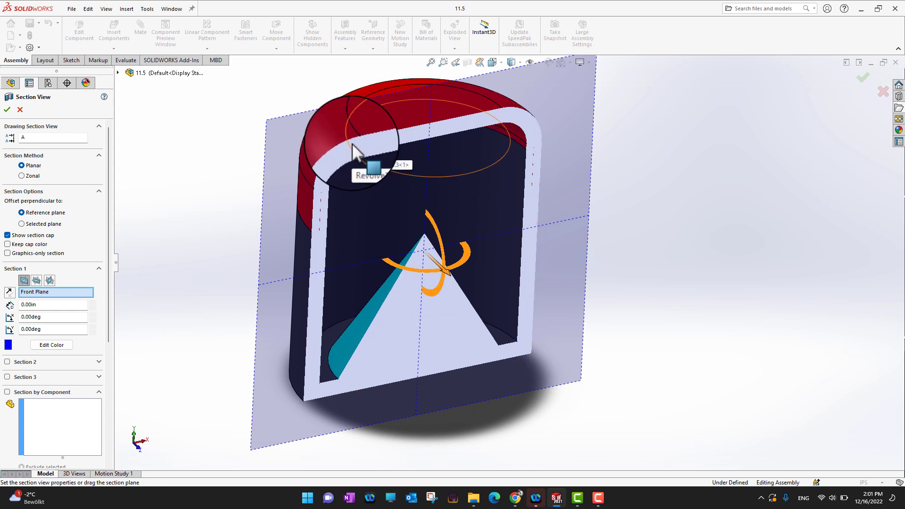
pyautogui.click(7, 109)
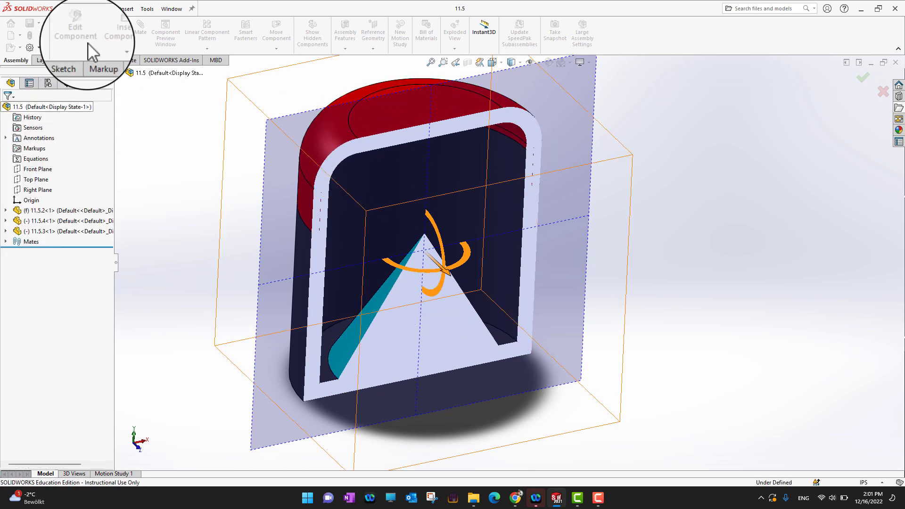
# Return to the Assem4 document and accept rebuilding the assembly
pyautogui.click(171, 8)
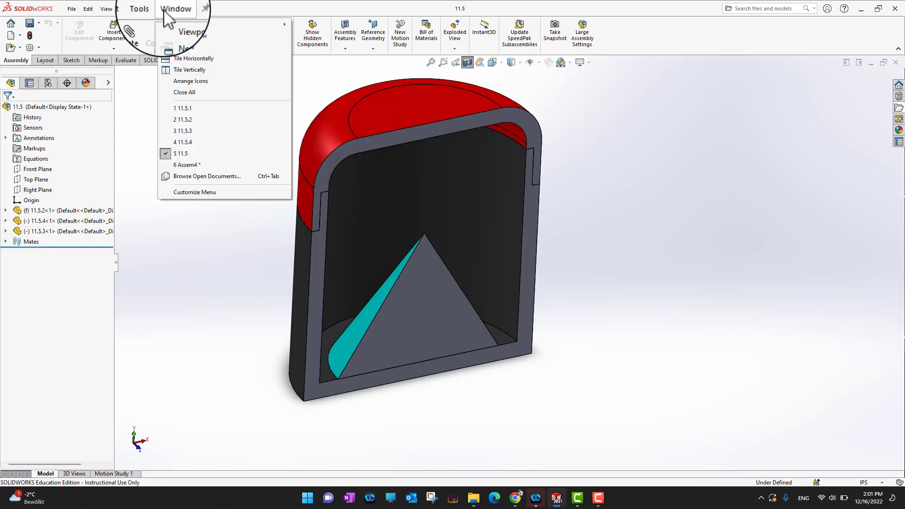
pyautogui.click(201, 165)
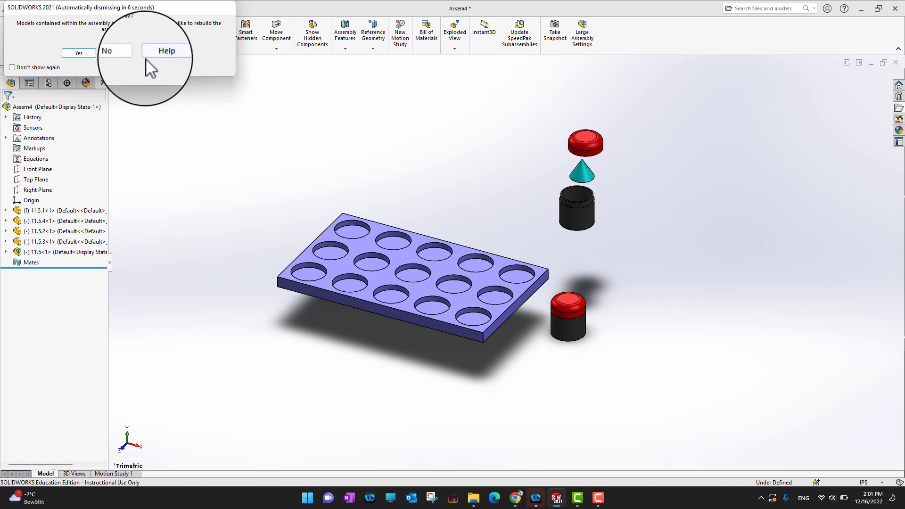
pyautogui.click(91, 55)
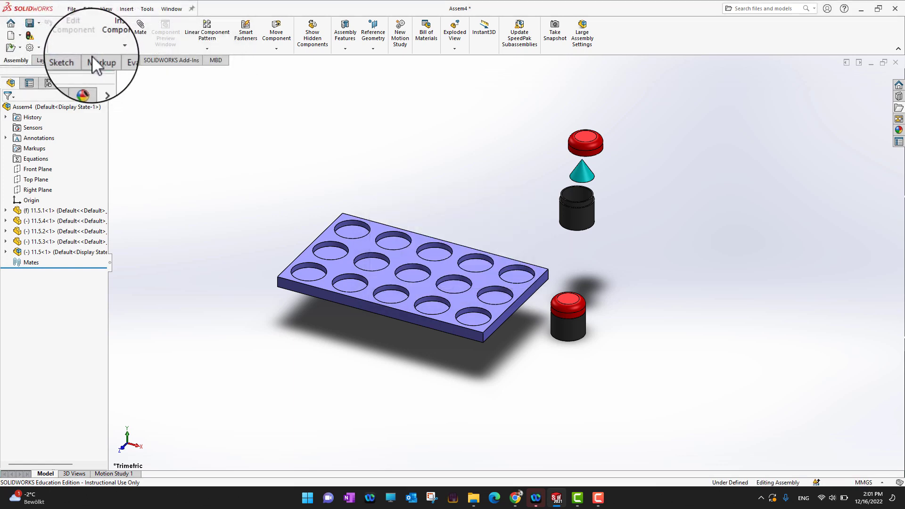
# Delete the loose components 11.5.2, 11.5.3 and 11.5.4 from Assem4, leaving the tray and the 11.5 subassembly
pyautogui.moveTo(663, 244); pyautogui.dragTo(529, 94)
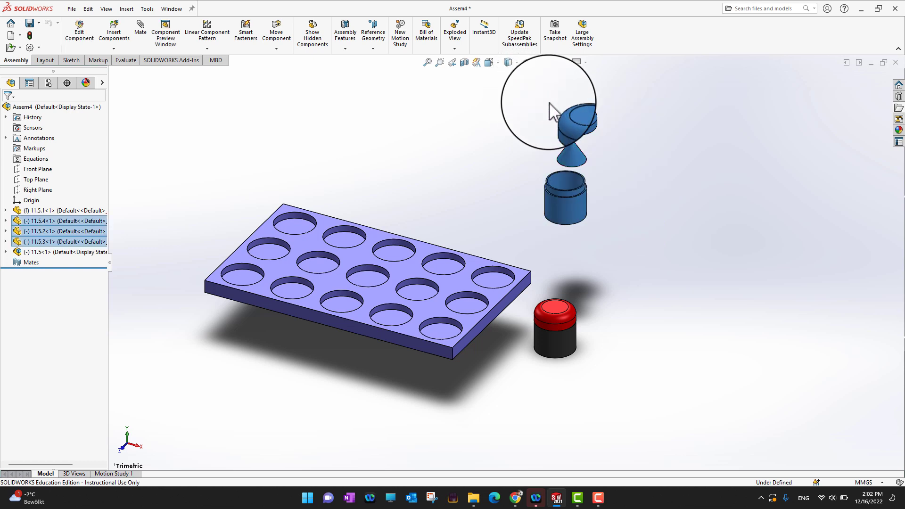
pyautogui.press('Delete')
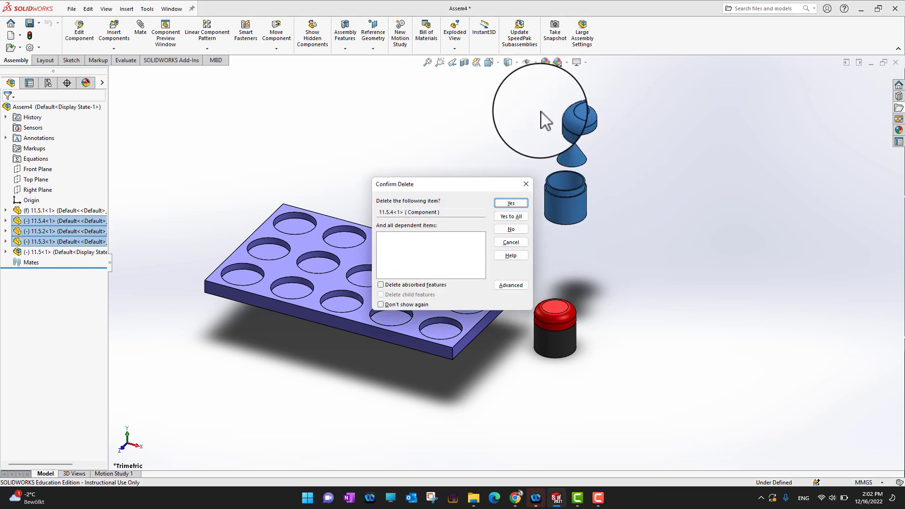
pyautogui.click(509, 203)
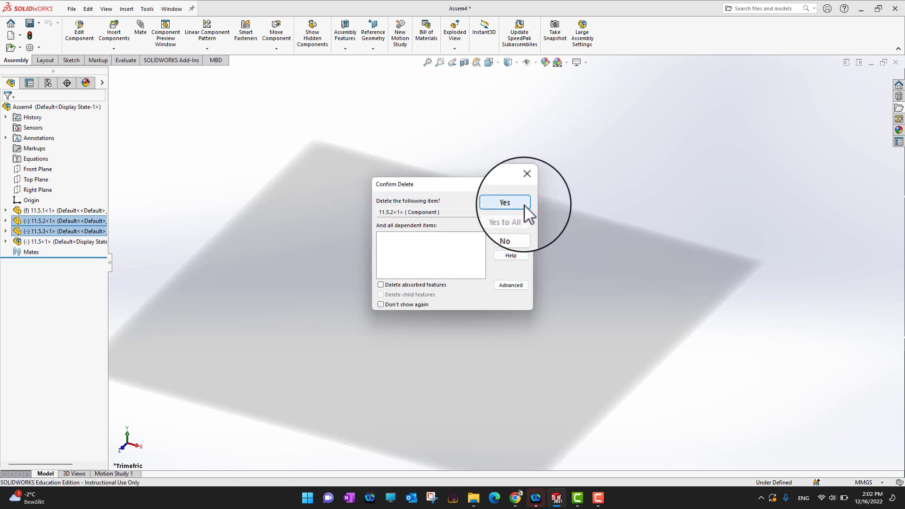
pyautogui.click(510, 202)
pyautogui.click(510, 202)
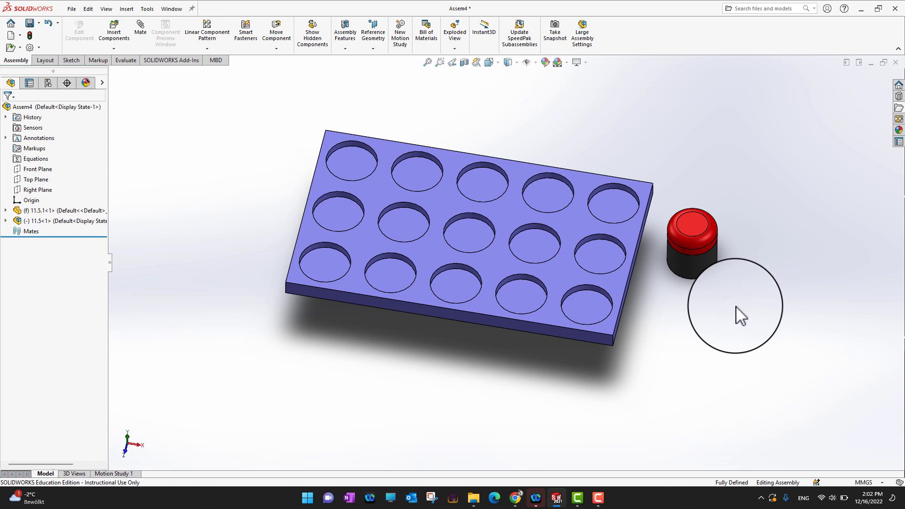
# Add a concentric mate between the container's outer cylindrical face and the side wall of the tray's front-left pocket
pyautogui.moveTo(701, 259); pyautogui.dragTo(338, 270)
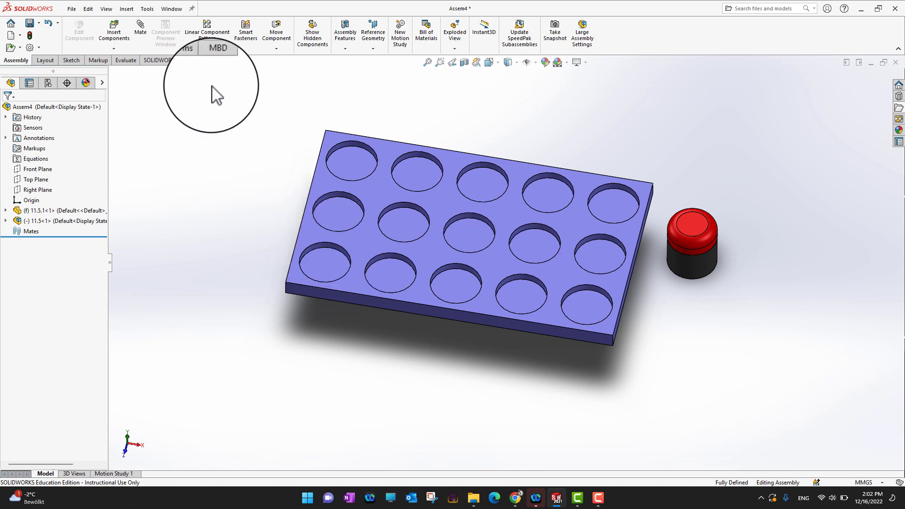
pyautogui.click(139, 28)
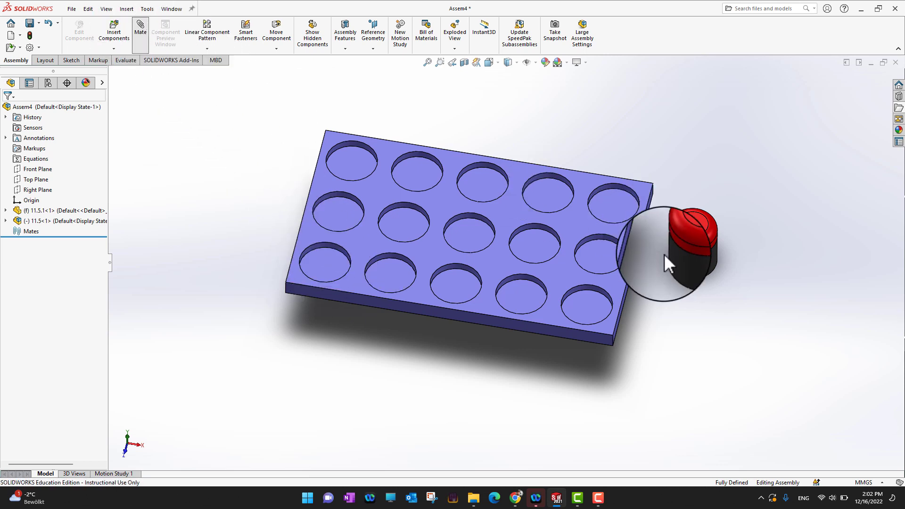
pyautogui.moveTo(739, 349); pyautogui.dragTo(273, 232, button='middle')
pyautogui.click(698, 241)
pyautogui.scroll(-3, 314, 285)
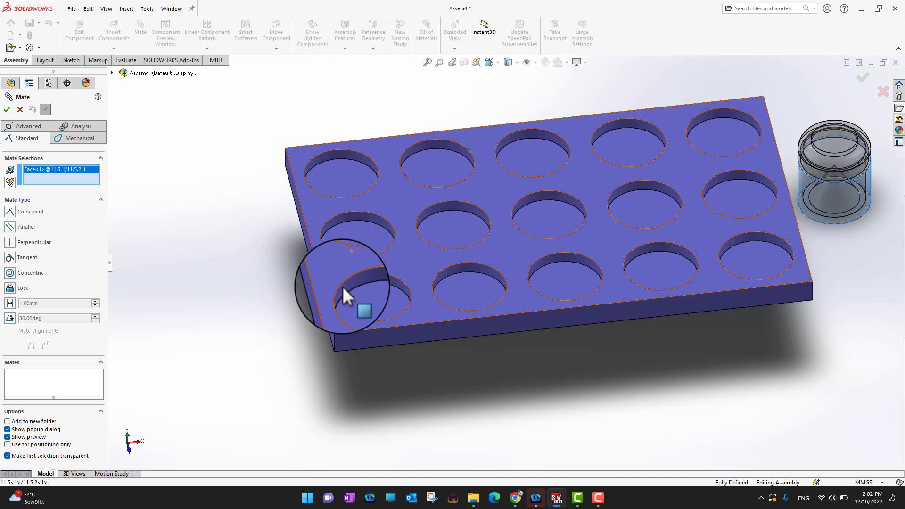
pyautogui.moveTo(265, 285); pyautogui.dragTo(255, 240, button='middle')
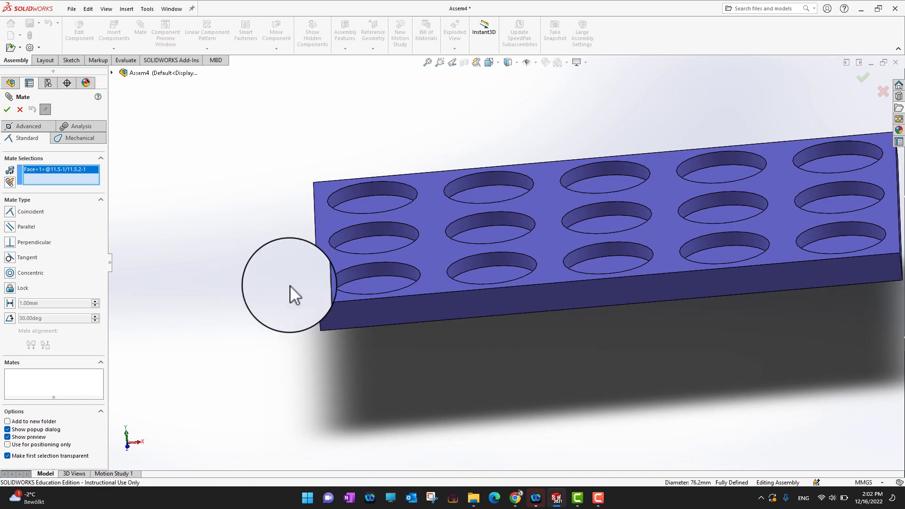
pyautogui.click(374, 270)
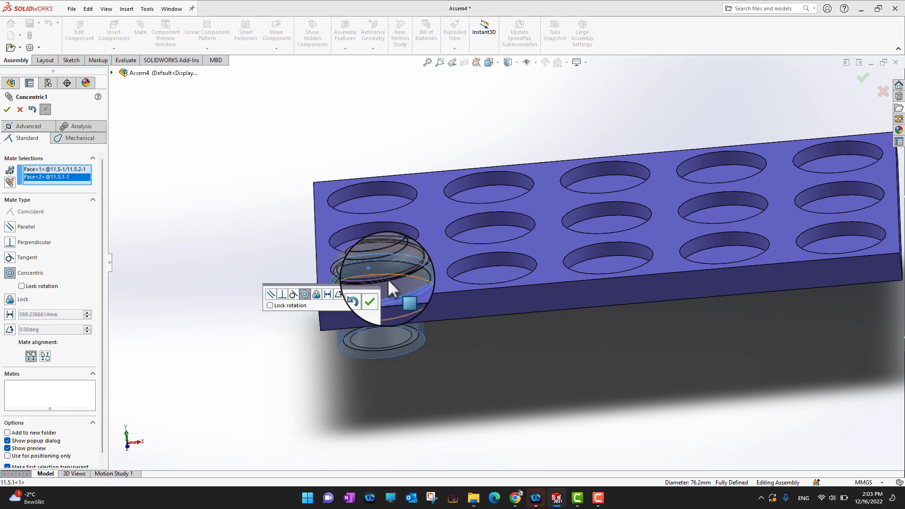
pyautogui.click(7, 110)
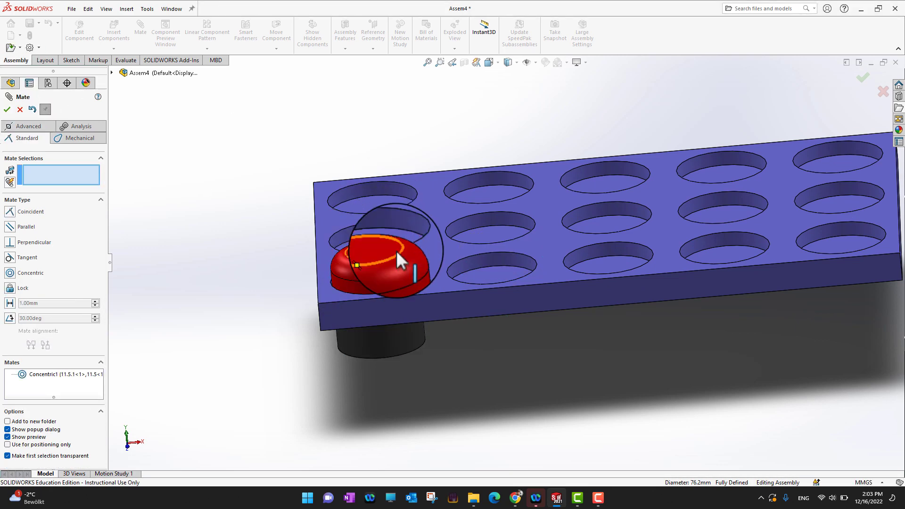
# Raise the container out of the tray and add a coincident mate between its bottom face and the front-left pocket's floor
pyautogui.moveTo(391, 265); pyautogui.dragTo(336, 52)
pyautogui.moveTo(206, 323); pyautogui.dragTo(263, 362, button='middle')
pyautogui.click(374, 208)
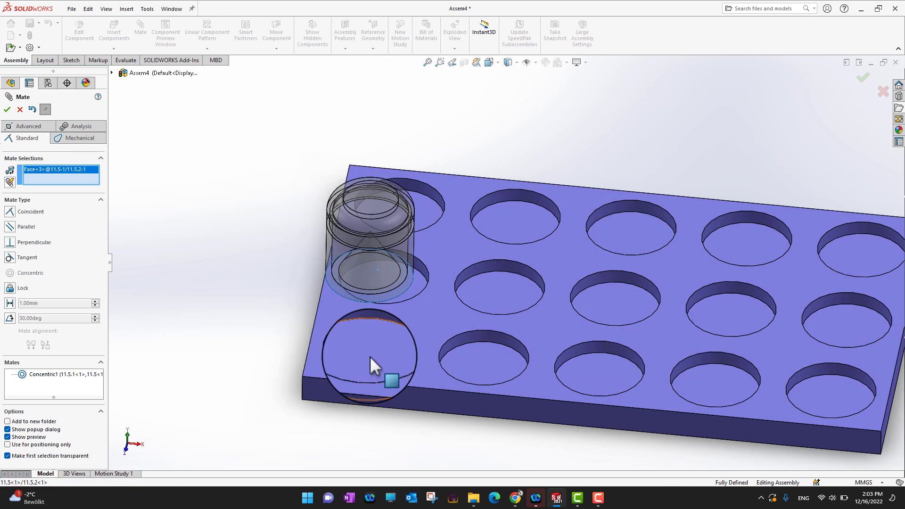
pyautogui.click(369, 353)
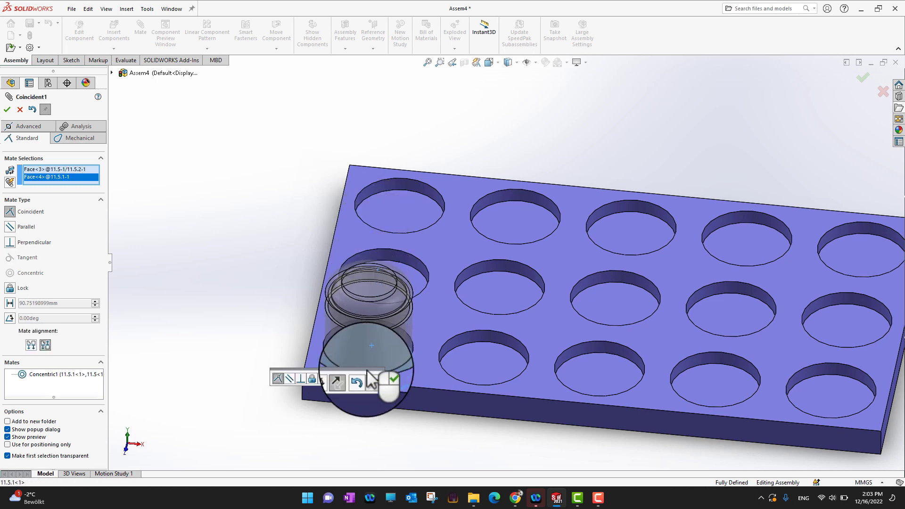
pyautogui.click(8, 109)
pyautogui.scroll(2, 262, 257)
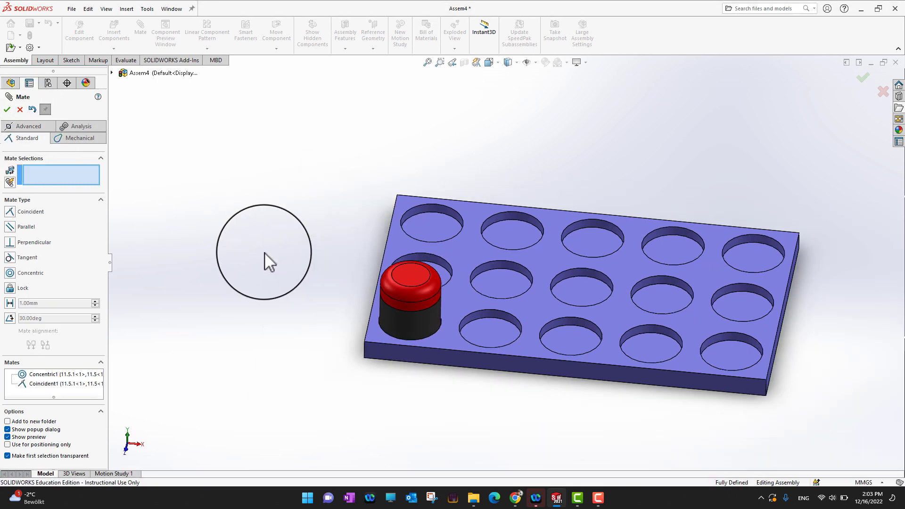
pyautogui.moveTo(262, 247); pyautogui.dragTo(236, 222, button='middle')
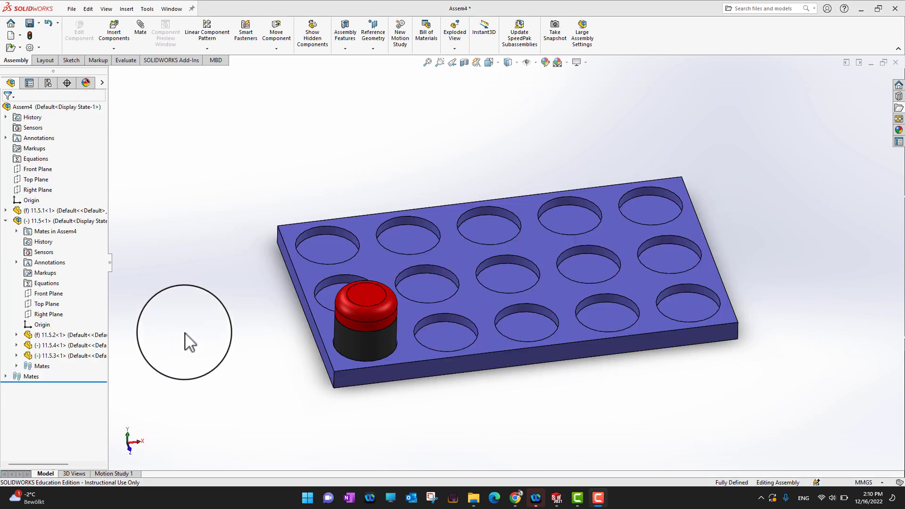
# Start a linear pattern of the 11.5 subassembly, using the tray's short side face as Direction 1, with 101.60 mm spacing and 5 instances
pyautogui.moveTo(187, 339); pyautogui.dragTo(182, 379, button='middle')
pyautogui.scroll(-1, 181, 380)
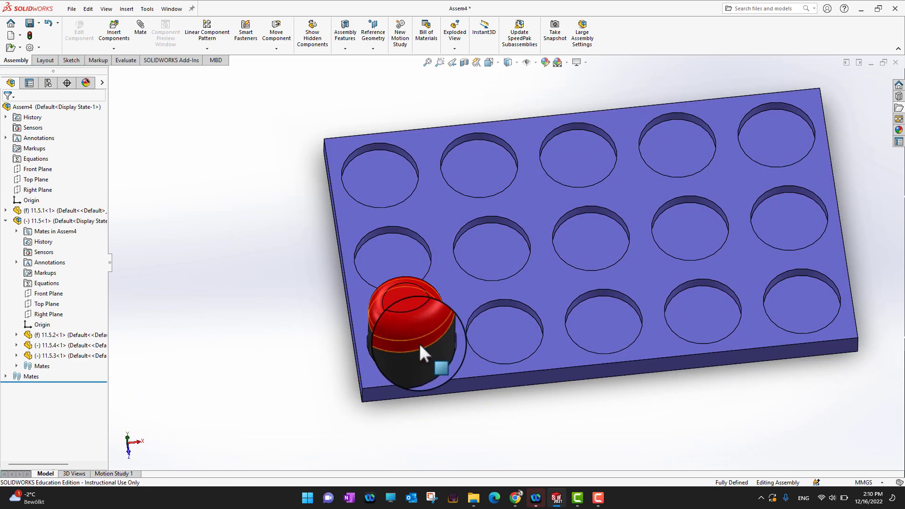
pyautogui.scroll(1, 419, 344)
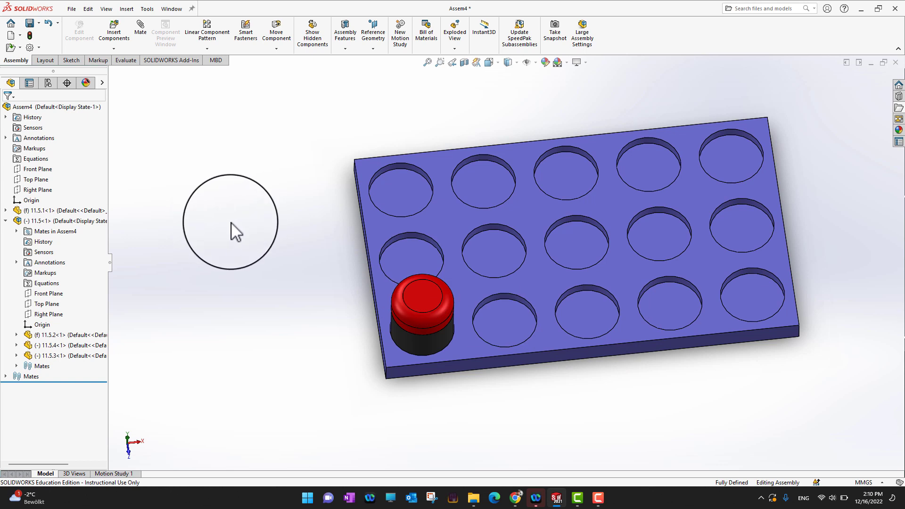
pyautogui.click(202, 41)
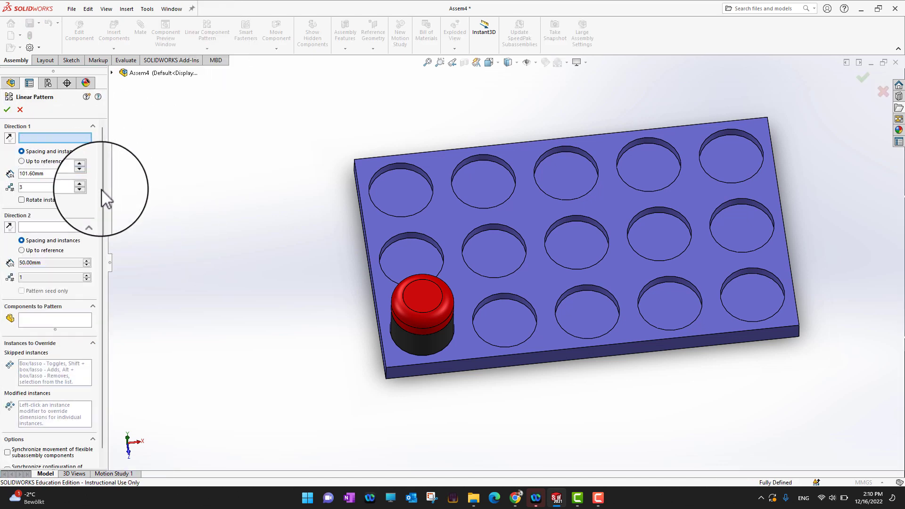
pyautogui.moveTo(170, 256); pyautogui.dragTo(183, 219, button='middle')
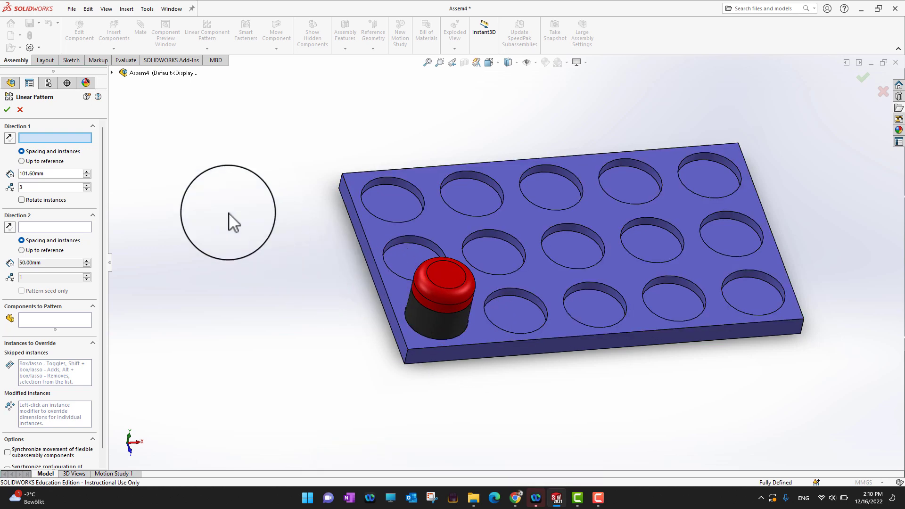
pyautogui.click(382, 292)
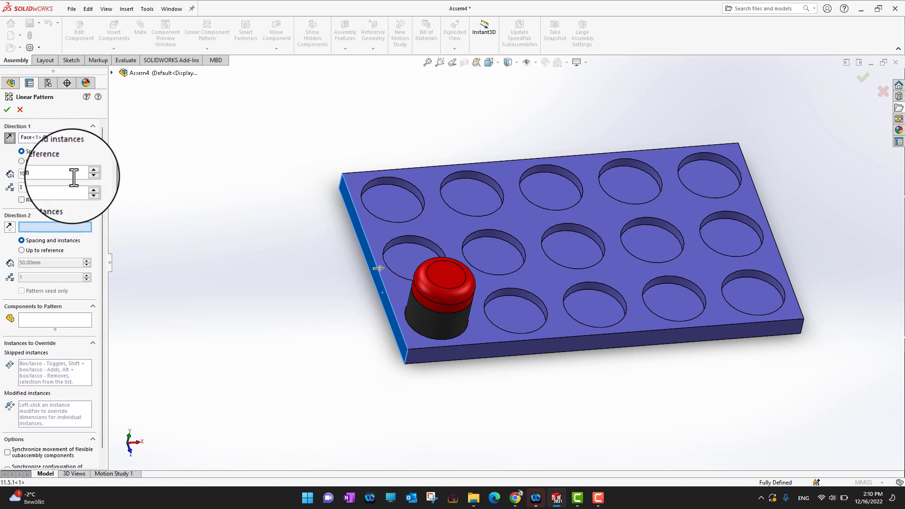
pyautogui.click(31, 321)
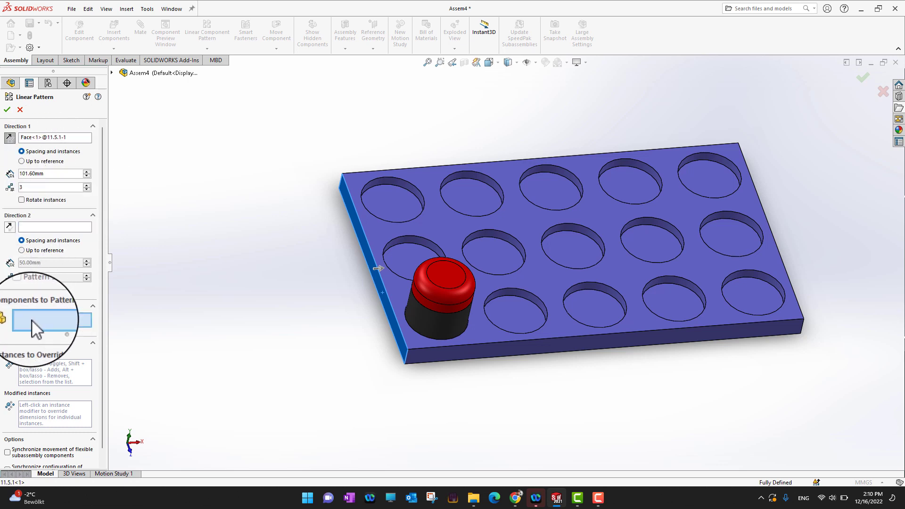
pyautogui.click(112, 73)
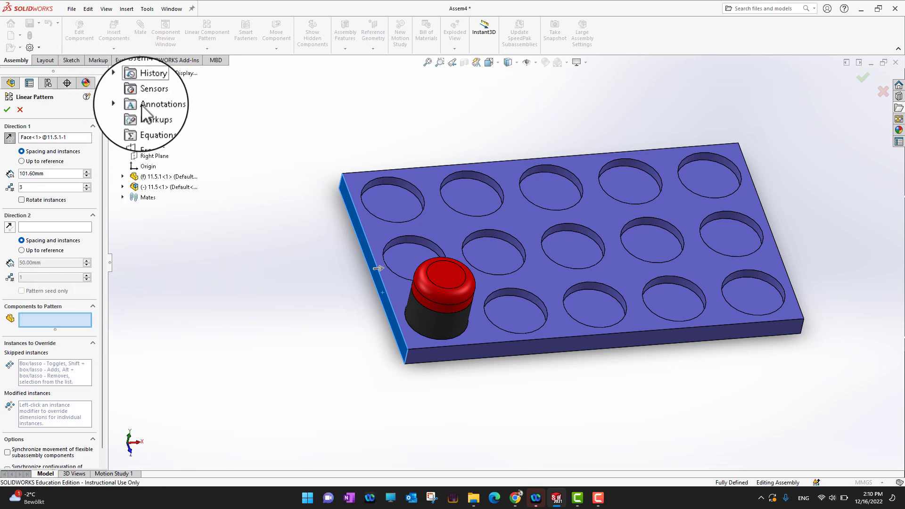
pyautogui.click(155, 187)
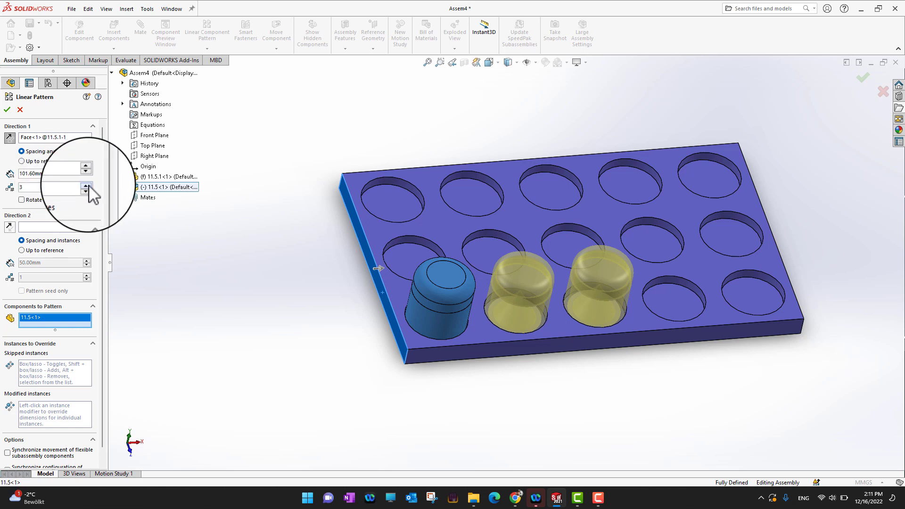
pyautogui.click(85, 185)
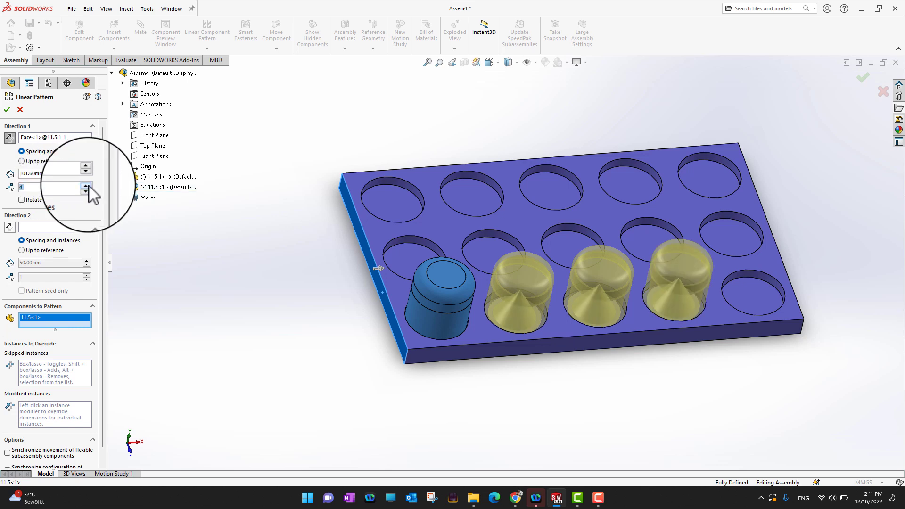
pyautogui.click(86, 185)
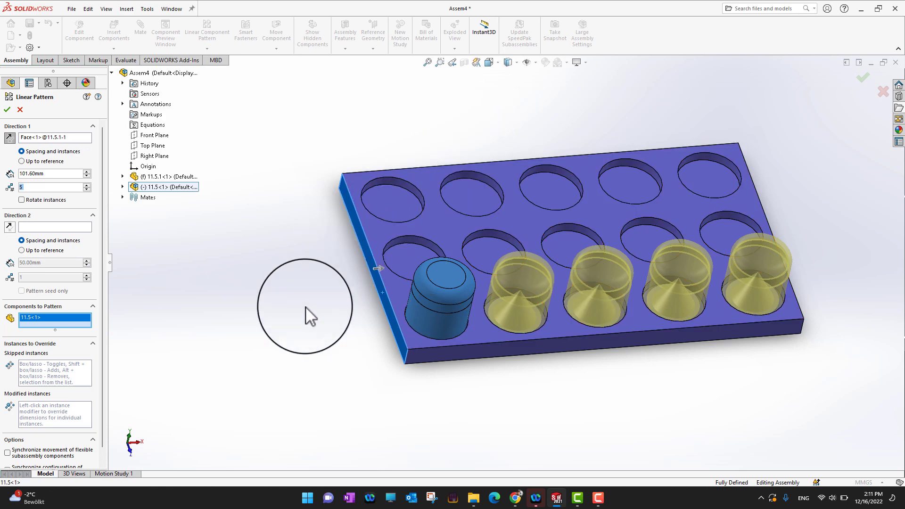
# Define Direction 2 of the pattern from the tray's long front face and reverse it to run across the tray
pyautogui.moveTo(305, 306); pyautogui.dragTo(285, 291, button='middle')
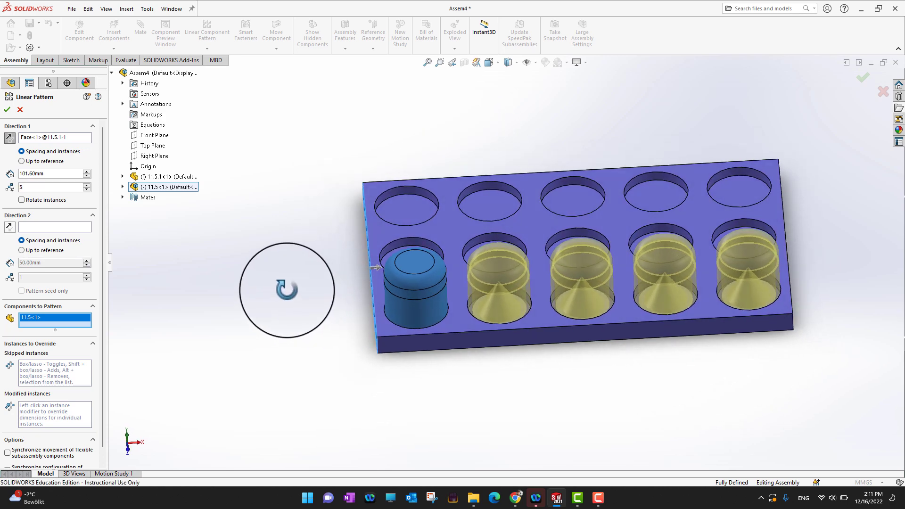
pyautogui.click(23, 228)
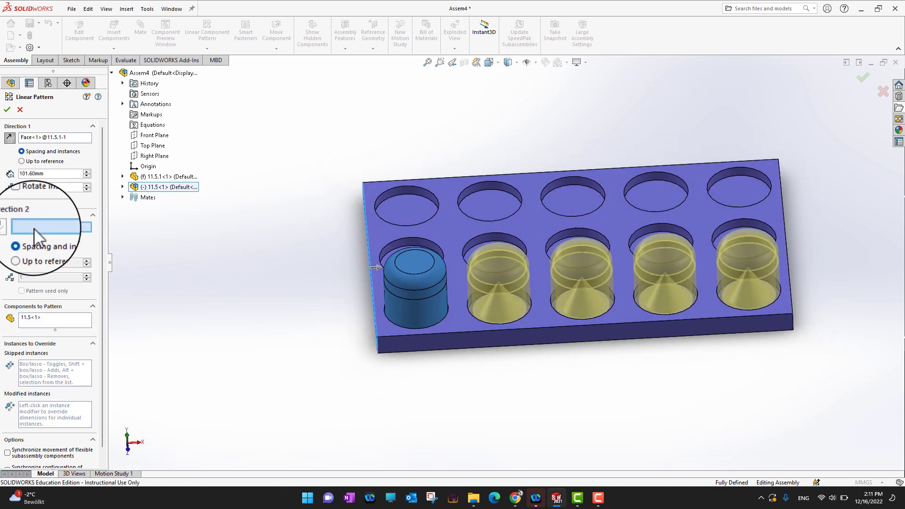
pyautogui.click(521, 336)
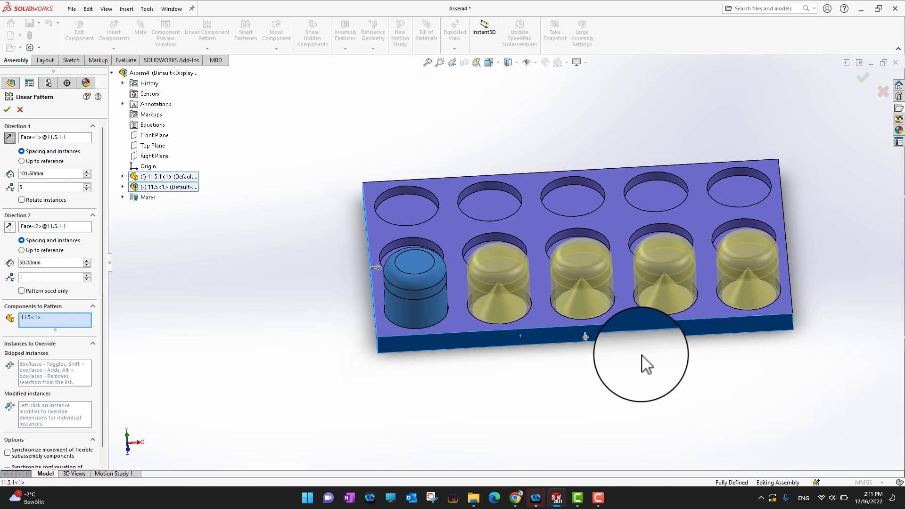
pyautogui.moveTo(259, 277); pyautogui.dragTo(259, 302, button='middle')
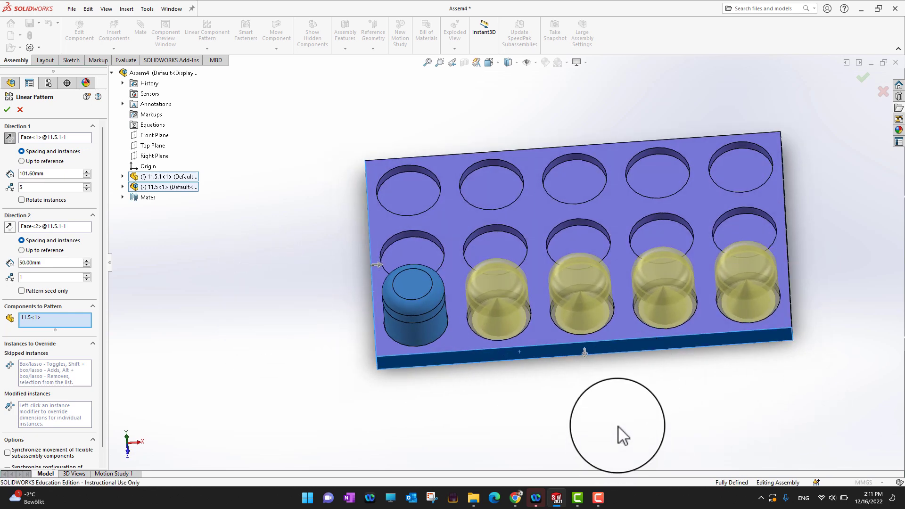
pyautogui.click(10, 229)
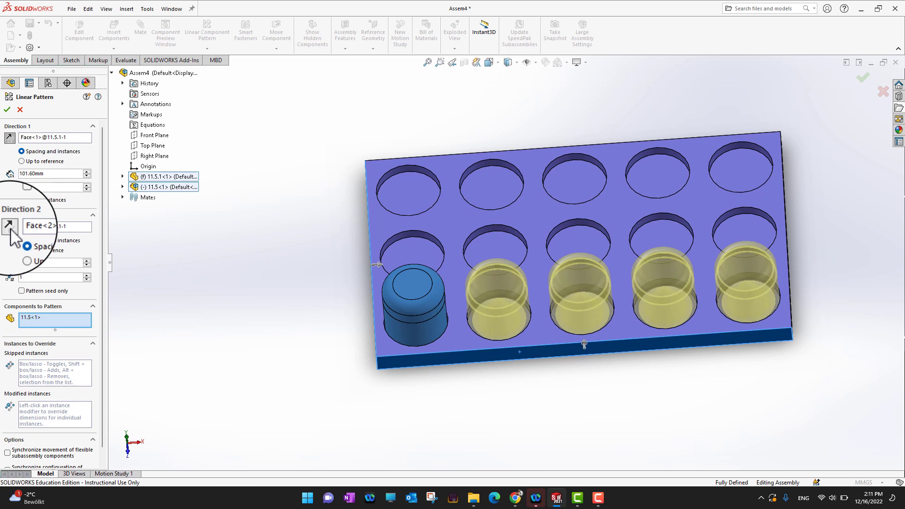
pyautogui.moveTo(259, 273); pyautogui.dragTo(261, 306, button='middle')
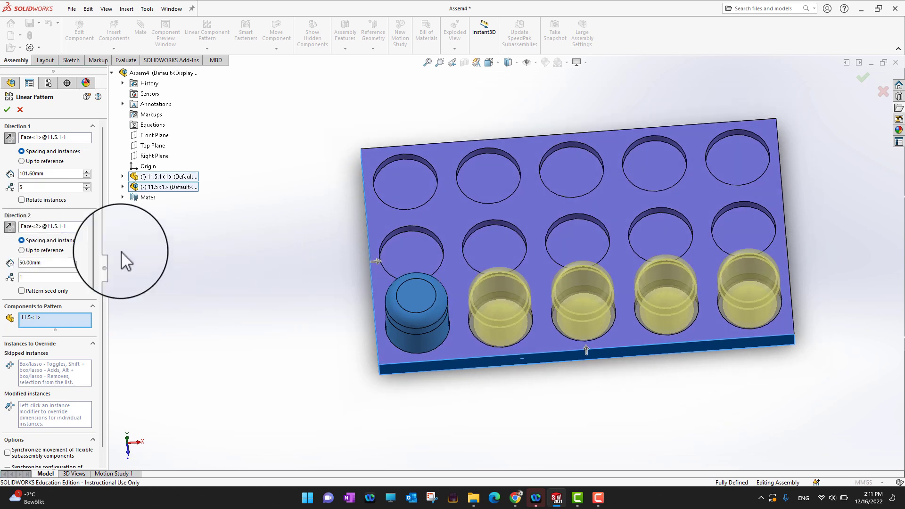
# Set the Direction 2 spacing to 4 in with 3 instances and accept the linear pattern
pyautogui.click(86, 276)
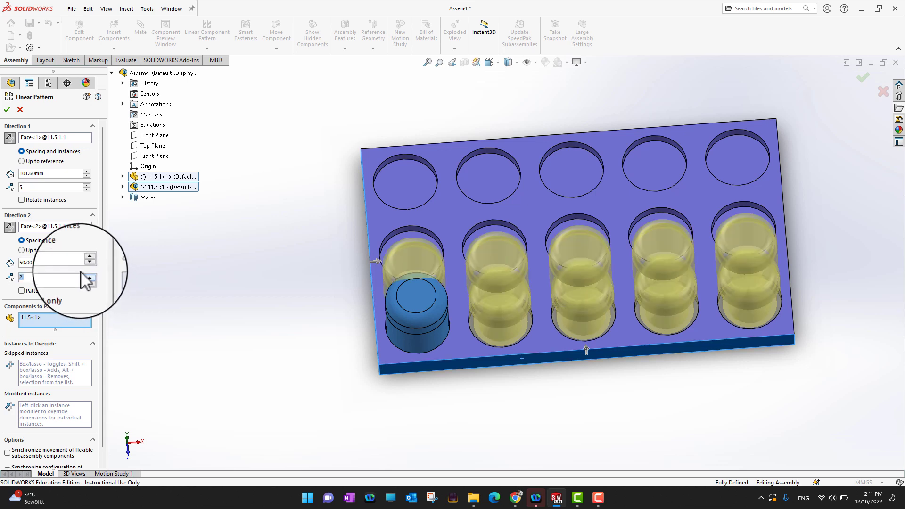
pyautogui.moveTo(71, 263); pyautogui.dragTo(18, 261)
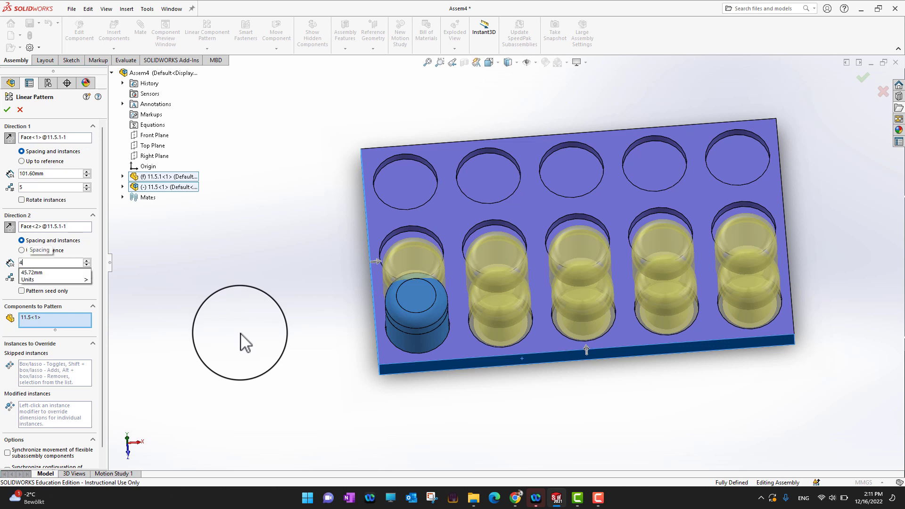
pyautogui.moveTo(85, 280)
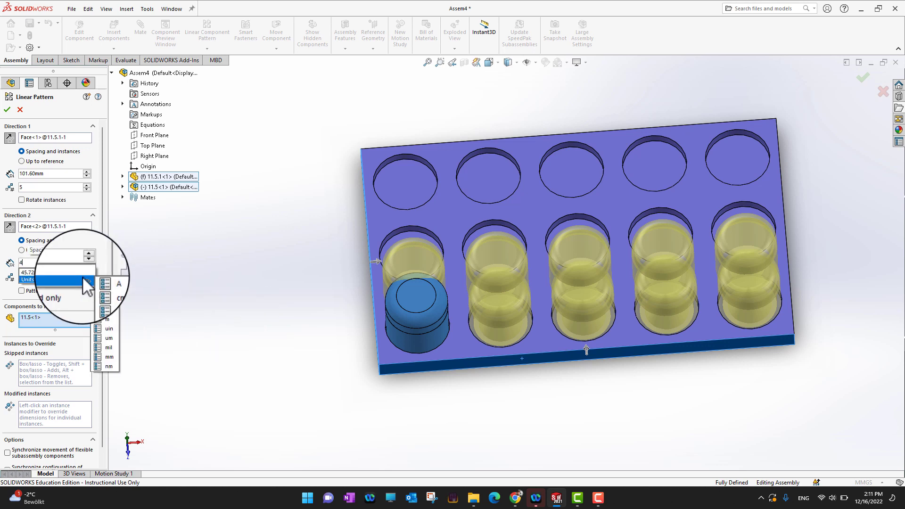
pyautogui.click(107, 310)
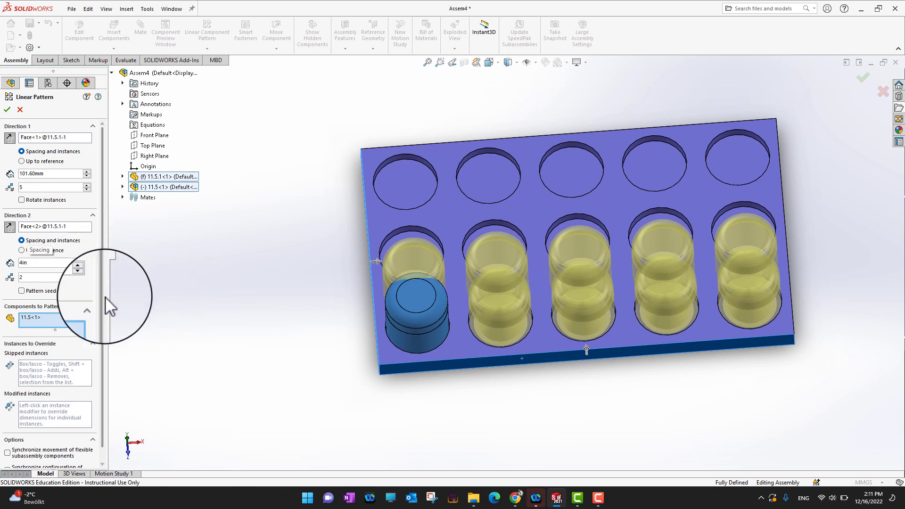
pyautogui.click(87, 275)
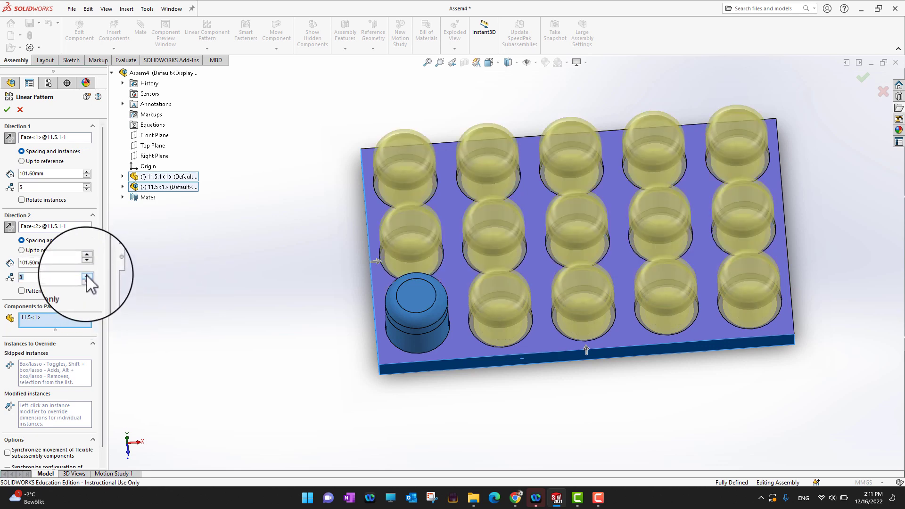
pyautogui.moveTo(212, 269); pyautogui.dragTo(232, 271, button='middle')
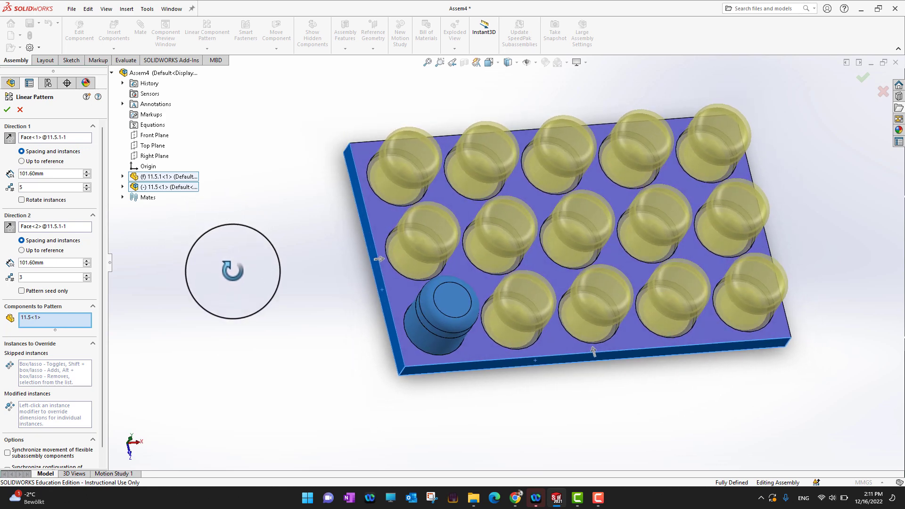
pyautogui.click(9, 112)
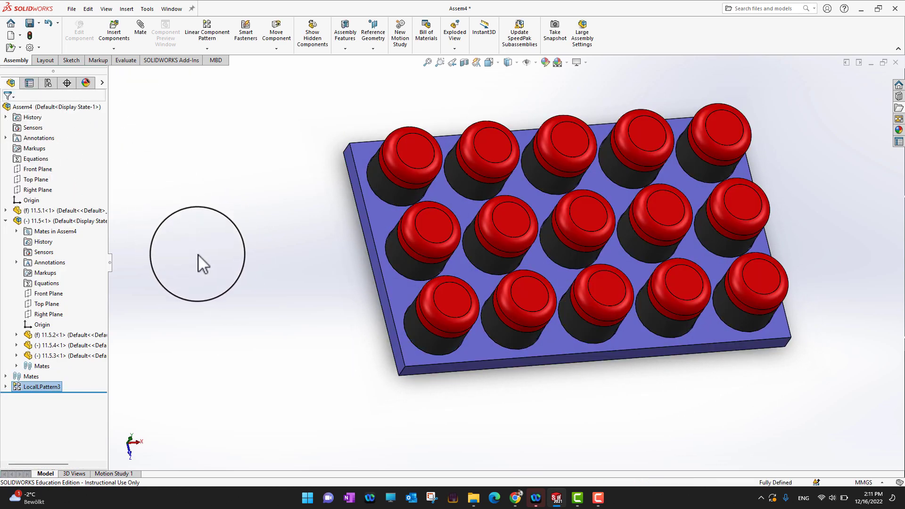
# Edit the linear component pattern to skip instance (3, 2) at the tray's centre pocket and accept the change
pyautogui.moveTo(198, 263); pyautogui.dragTo(184, 243, button='middle')
pyautogui.scroll(-2, 234, 256)
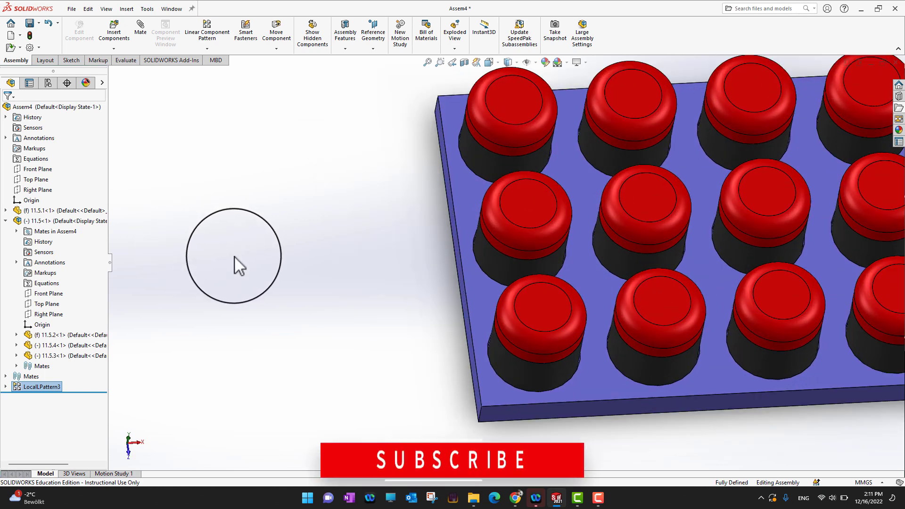
pyautogui.scroll(3, 234, 255)
pyautogui.press('f')
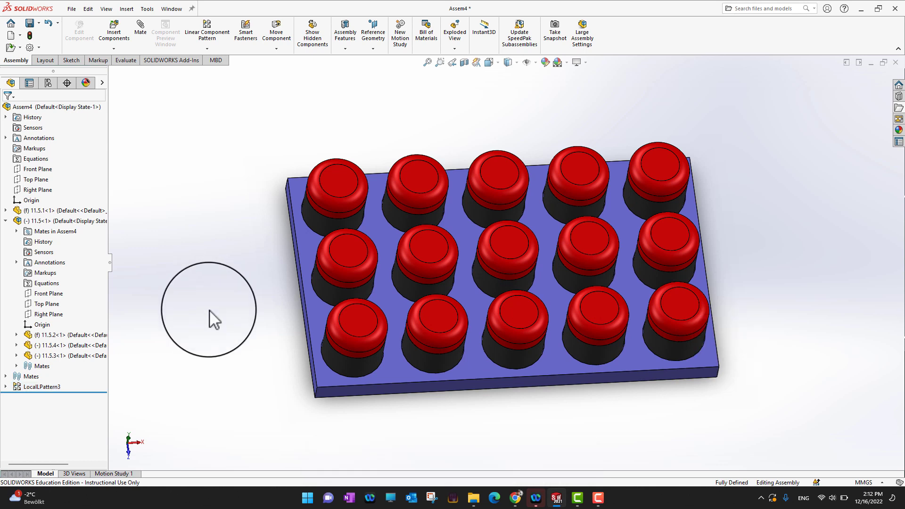
pyautogui.moveTo(28, 396)
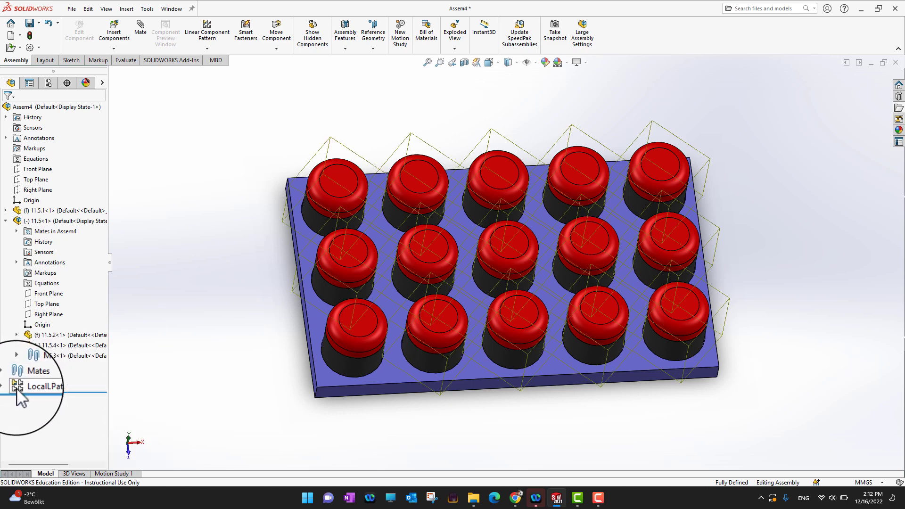
pyautogui.click(20, 391)
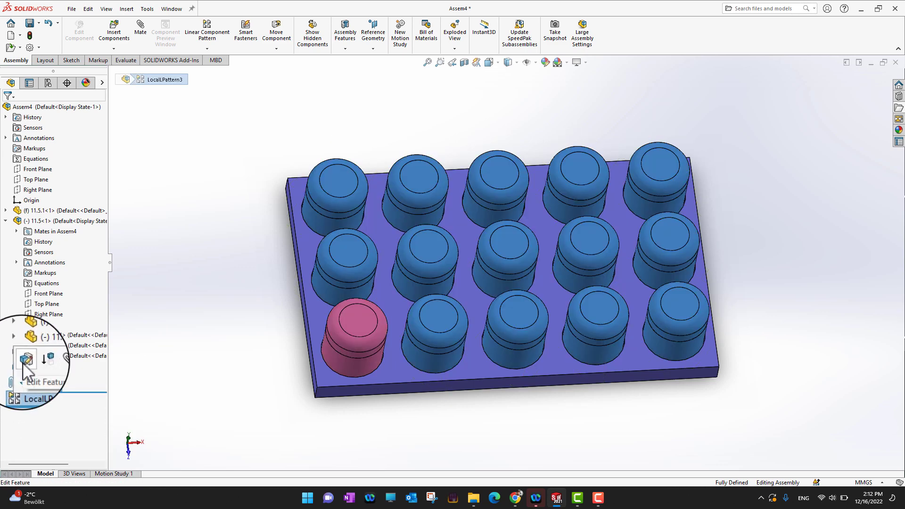
pyautogui.click(23, 362)
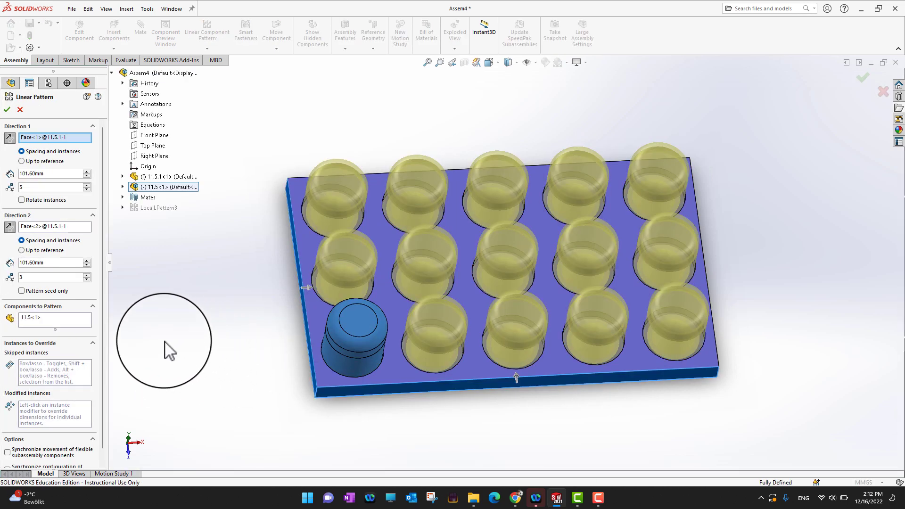
pyautogui.scroll(-1, 81, 361)
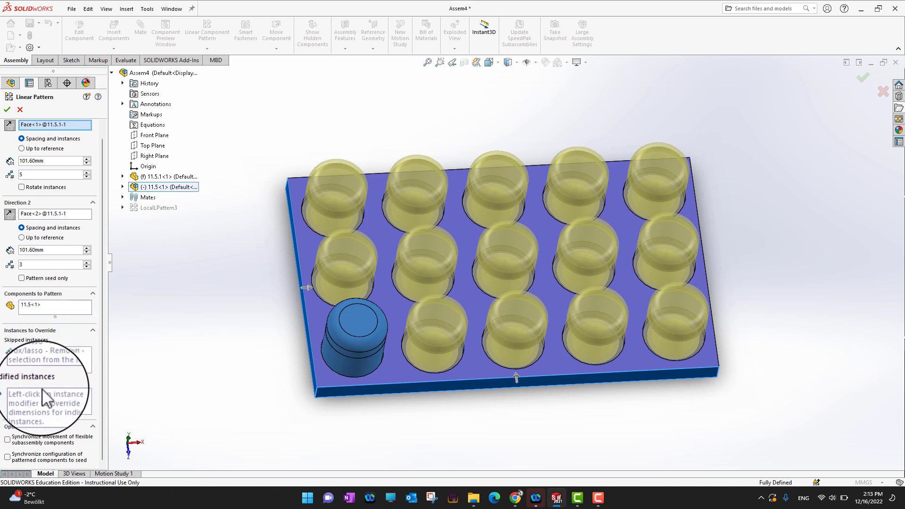
pyautogui.click(44, 359)
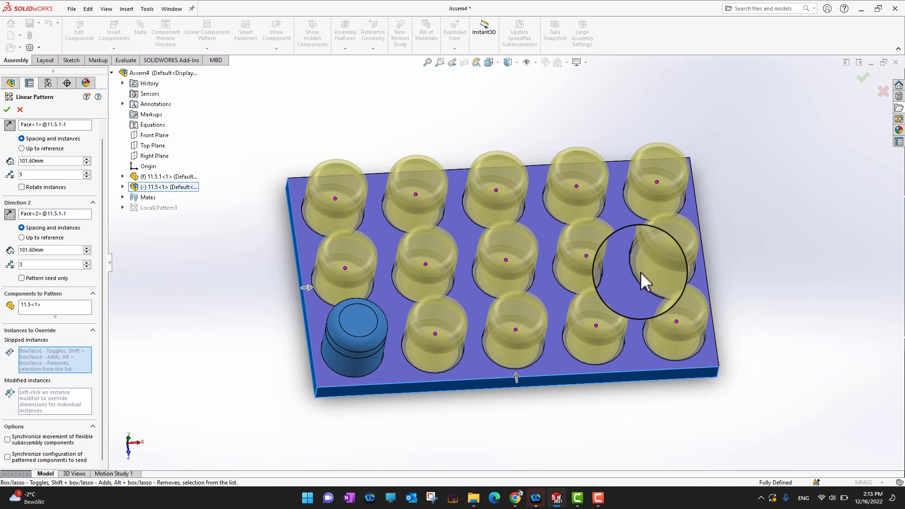
pyautogui.click(506, 259)
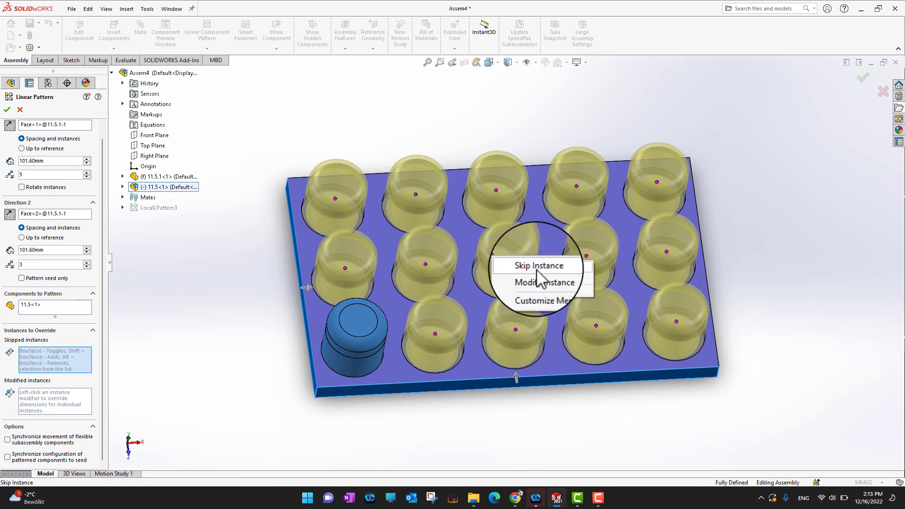
pyautogui.click(536, 265)
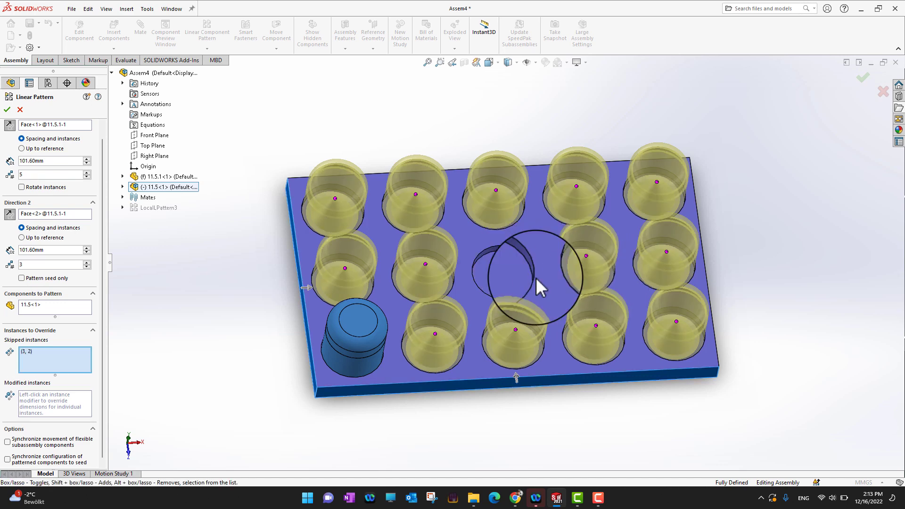
pyautogui.click(6, 108)
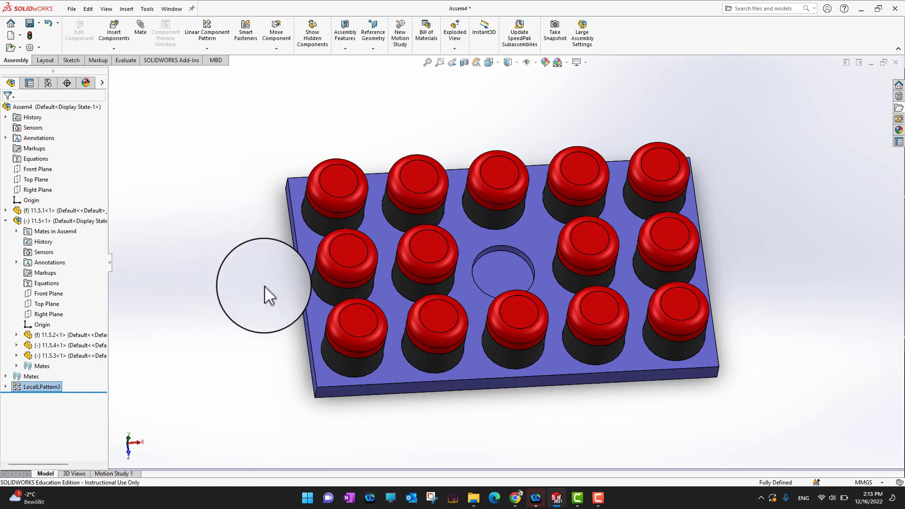
pyautogui.moveTo(216, 258)
pyautogui.mouseDown(button='middle')
pyautogui.moveTo(227, 267)
pyautogui.moveTo(206, 269)
pyautogui.mouseUp(button='middle')
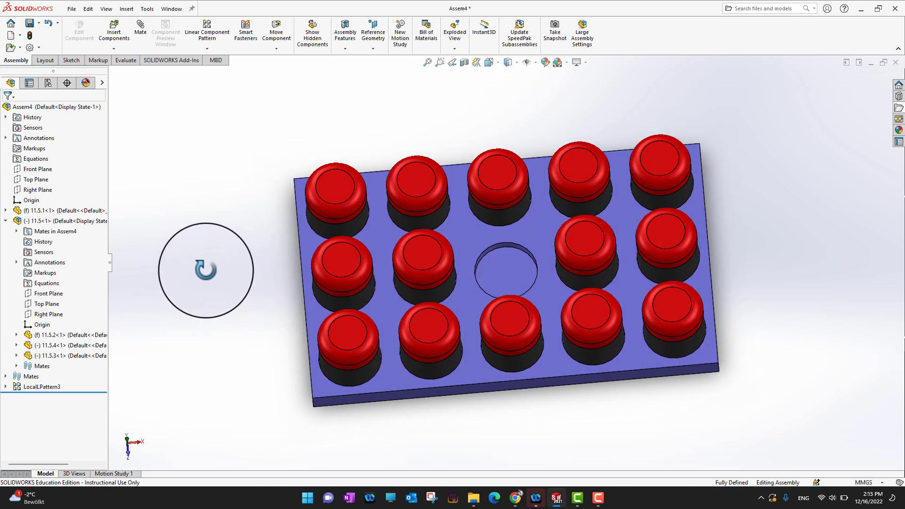